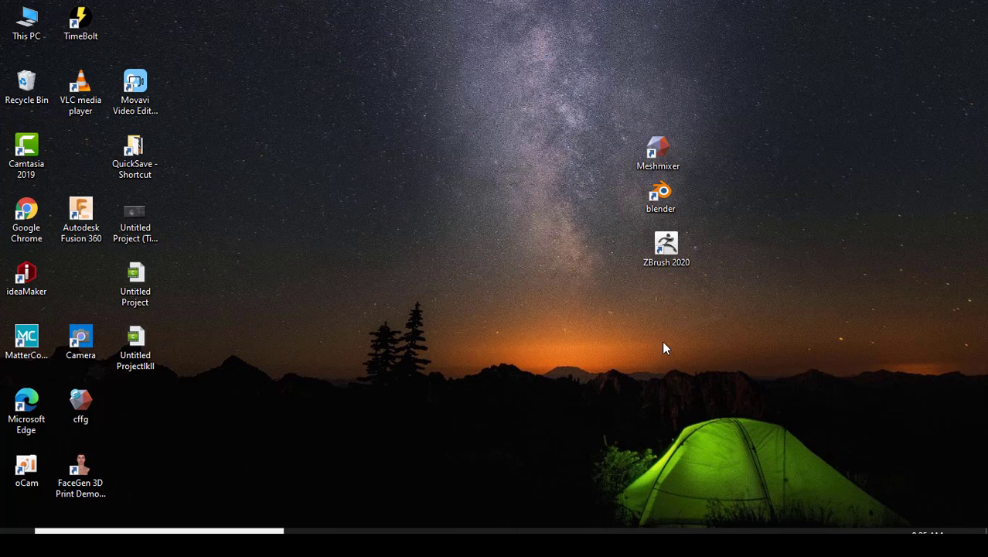
- Open the "swipe name" SCAD file from the Pictures folder in OpenSCAD
click(444, 532)
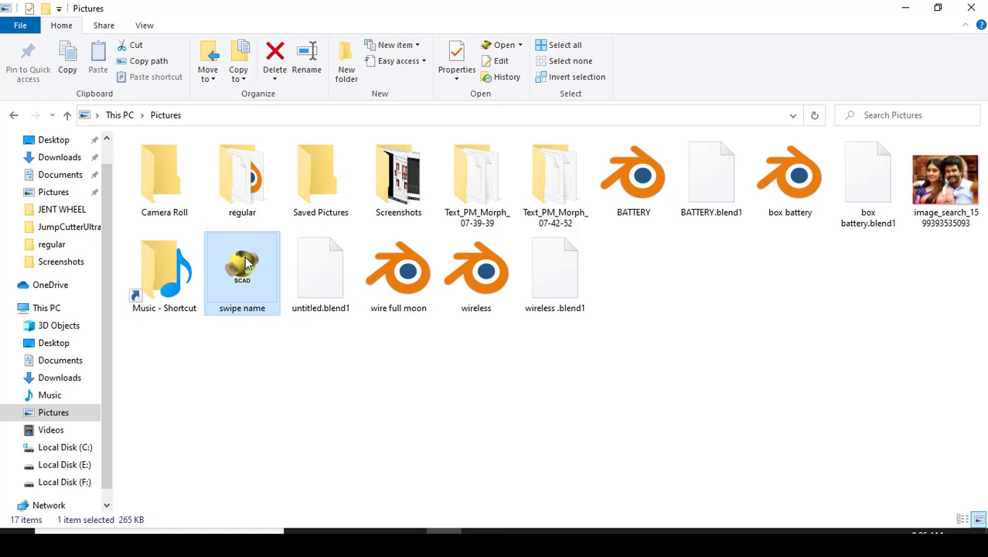
double_click(242, 269)
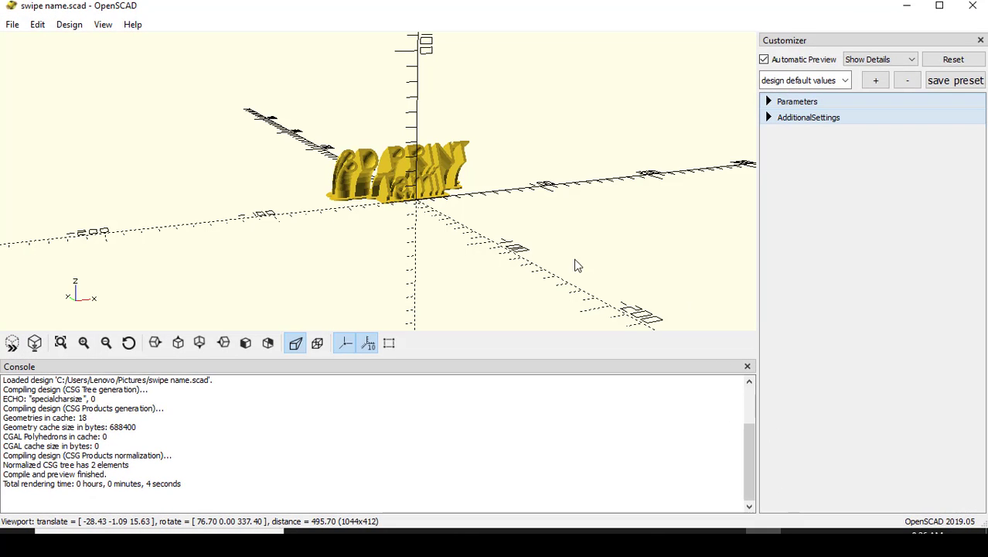
drag(576, 265, 434, 178)
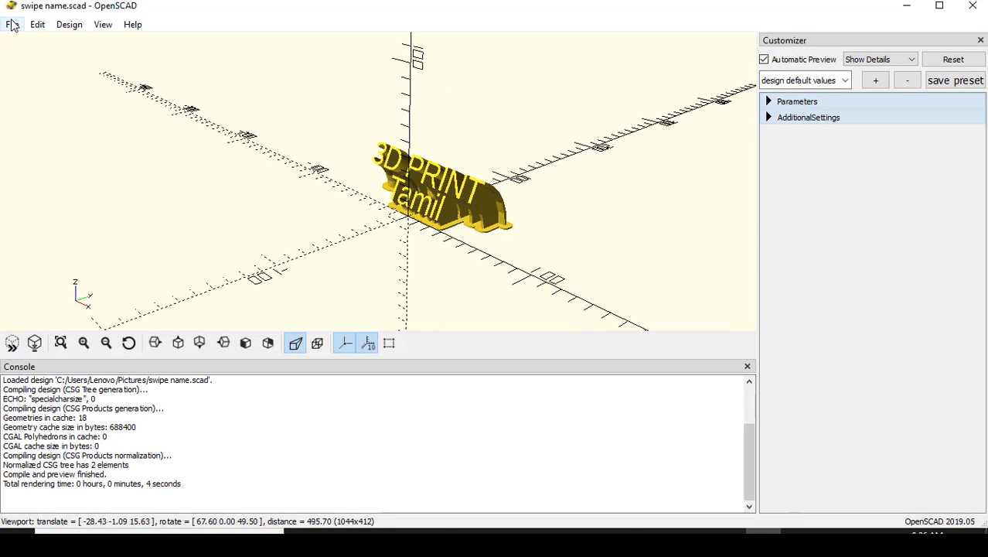
click(12, 25)
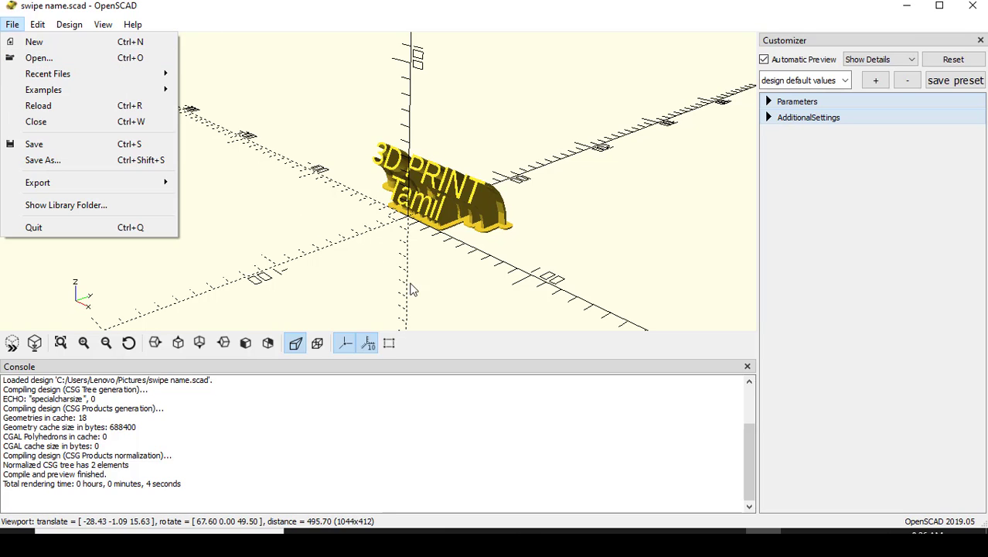
mouse_move(443, 532)
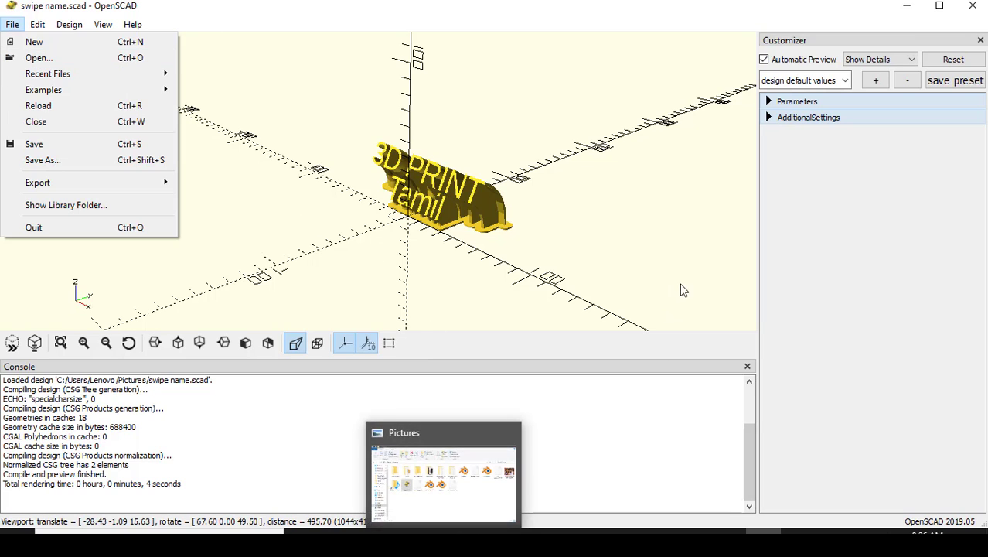
click(874, 273)
drag(464, 171, 448, 196)
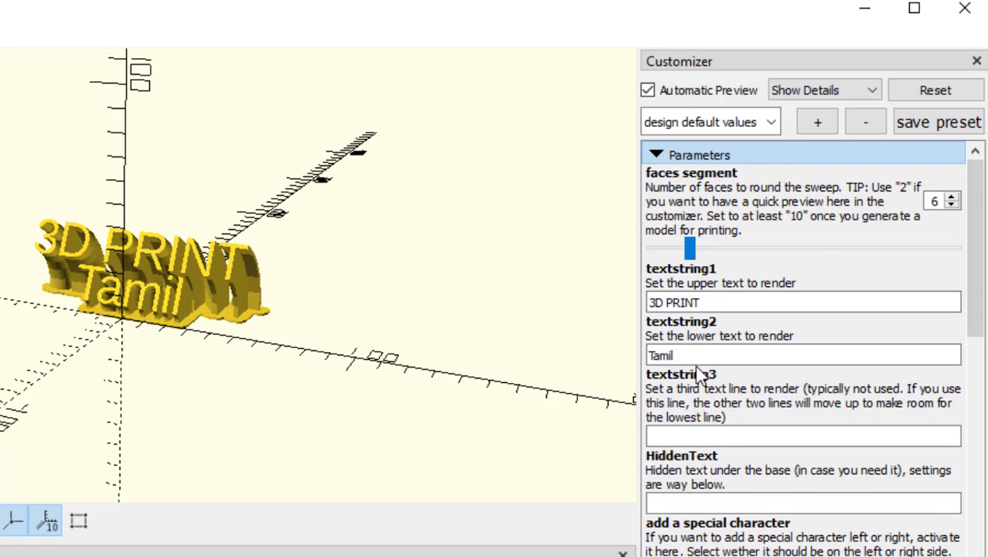
- Replace the upper text line (textstring1) with "my 3d gifts"
click(727, 302)
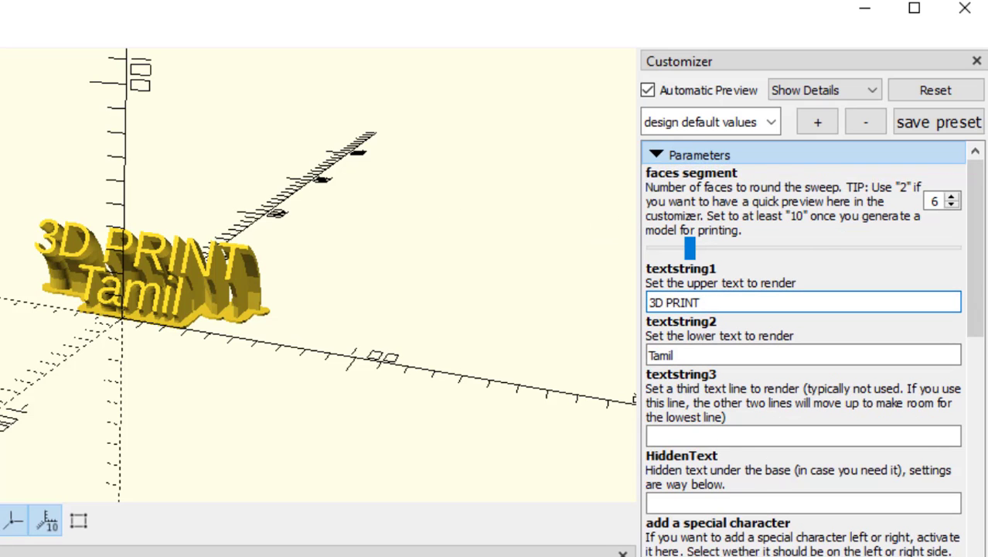
key(BackSpace)
key(BackSpace)
key(BackSpace)
key(BackSpace)
key(BackSpace)
key(BackSpace)
key(BackSpace)
key(BackSpace)
text(m)
text(y 3d )
text(giu)
key(BackSpace)
text(fts)
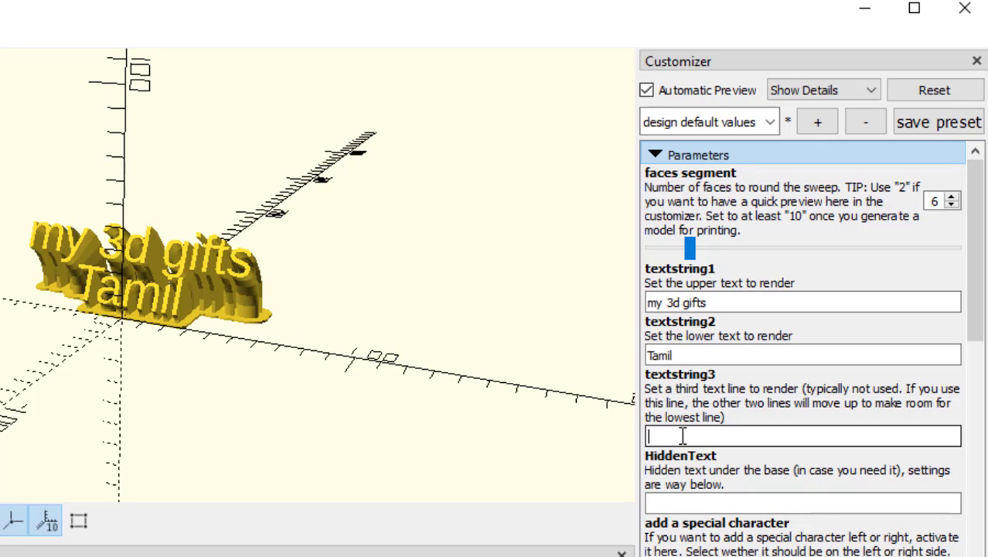
- Set the hidden text under the base to "rr"
click(671, 504)
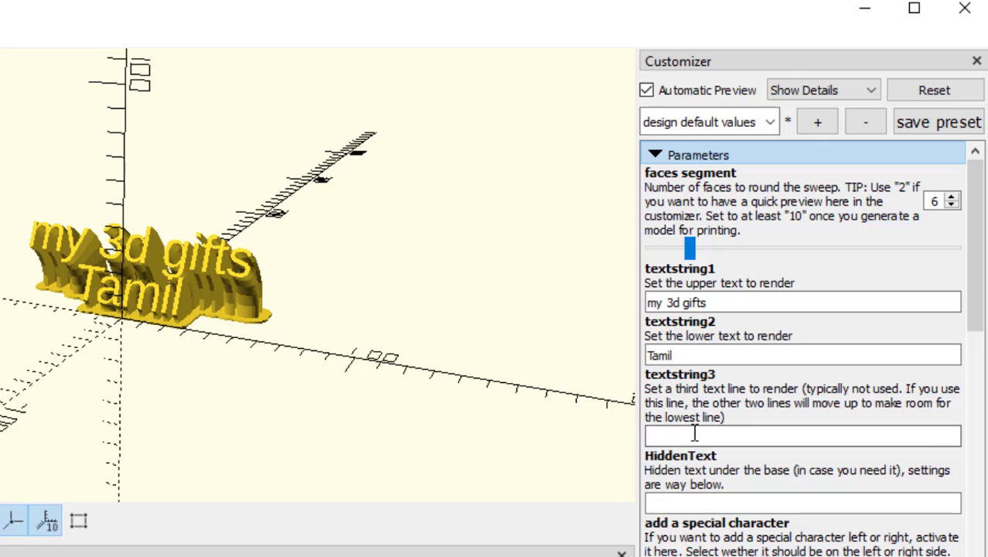
click(668, 502)
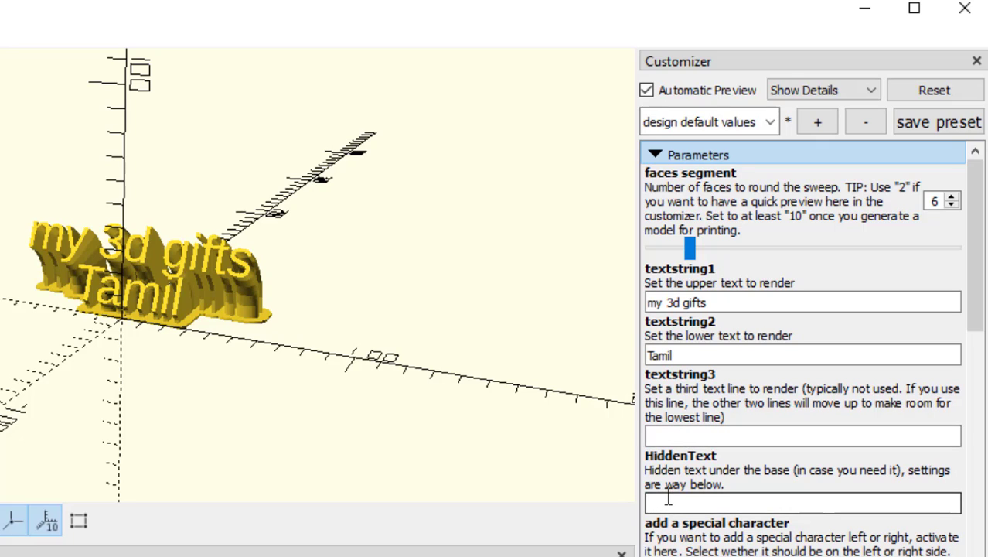
text(rr)
key(Return)
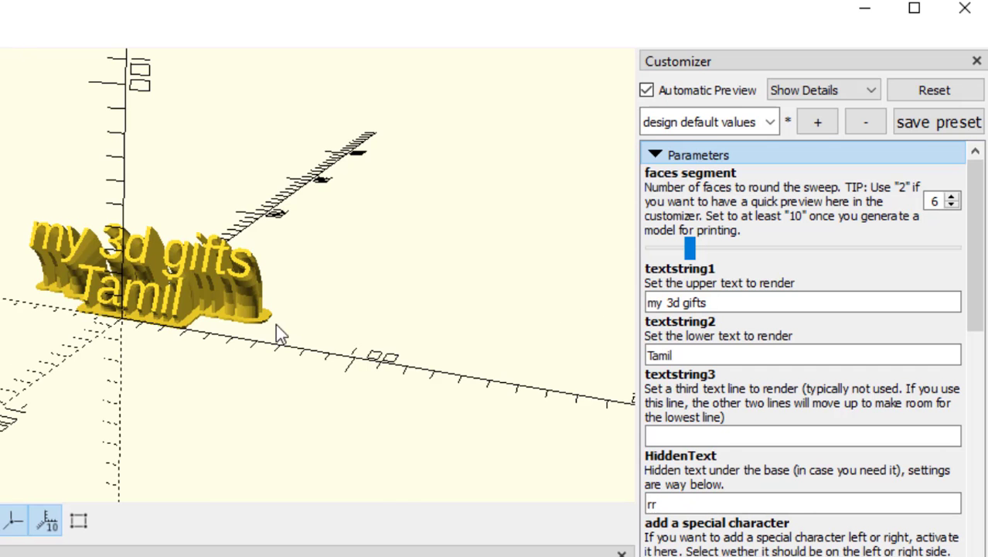
drag(275, 324, 283, 136)
scroll(277, 143, up, 11)
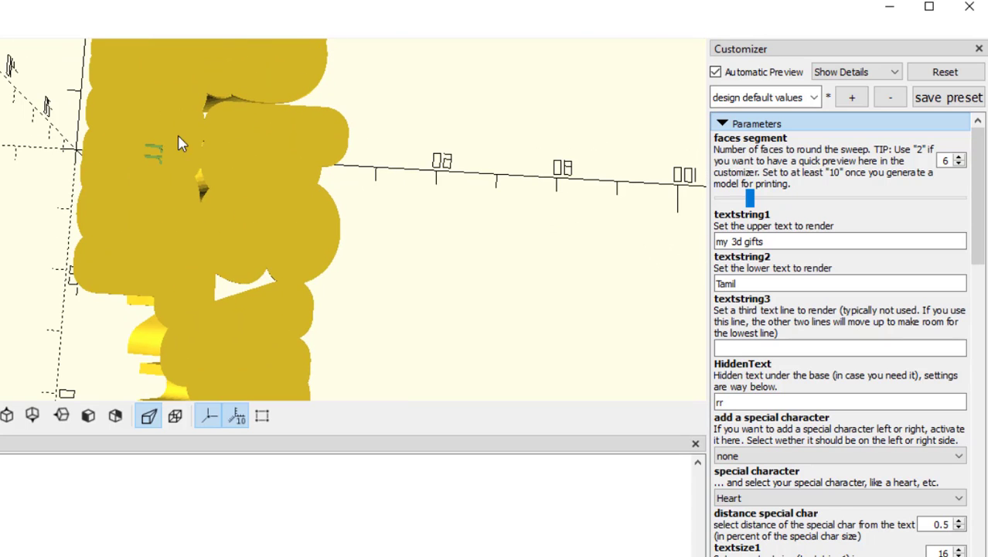
scroll(143, 152, up, 5)
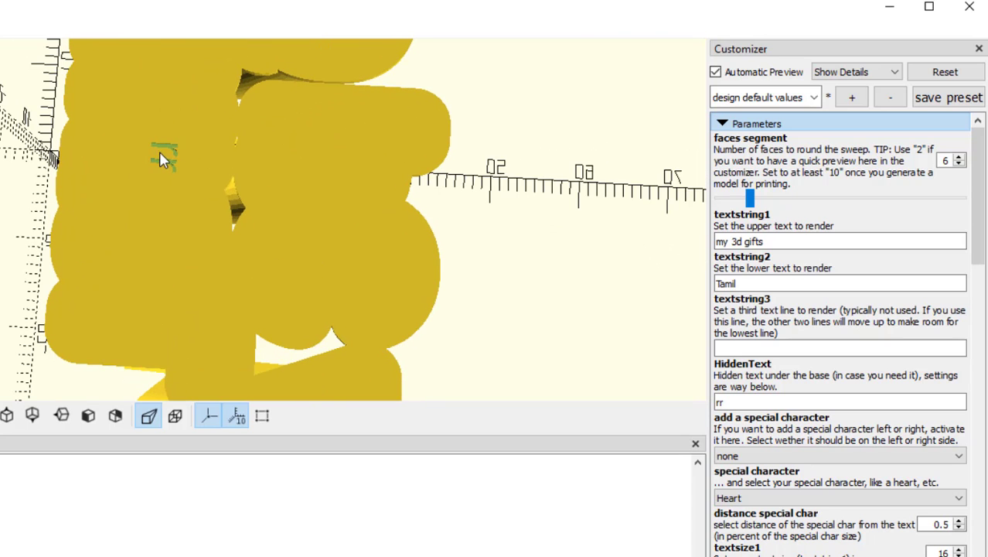
scroll(159, 153, down, 3)
drag(183, 145, 552, 347)
click(725, 402)
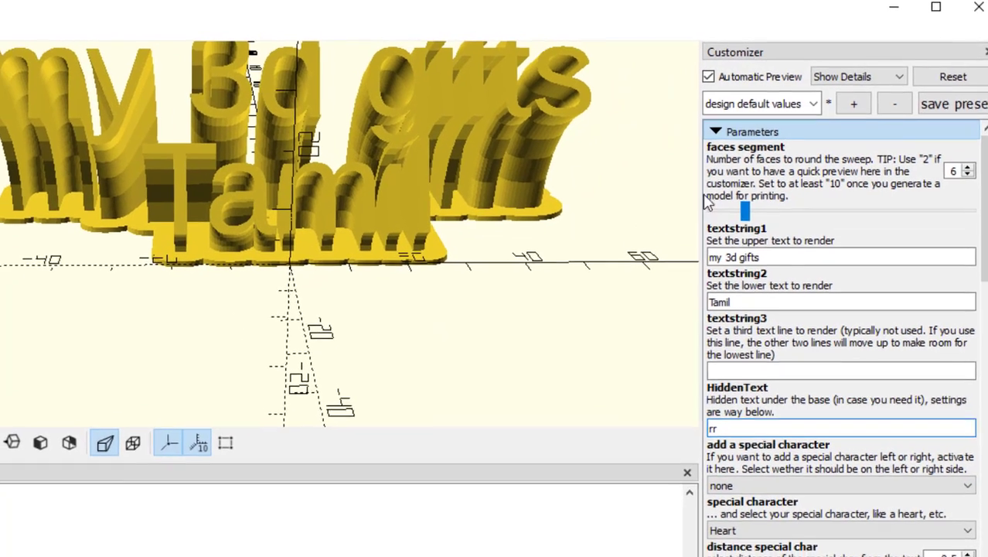
- Try faces segment values of 19 and 1 for rounding the sweep
drag(658, 287, 503, 291)
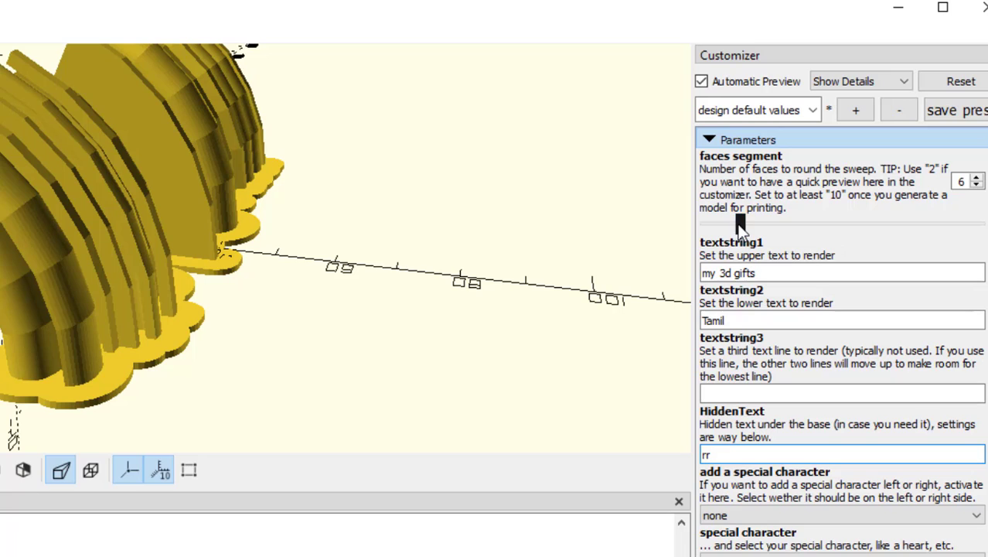
drag(740, 225, 833, 224)
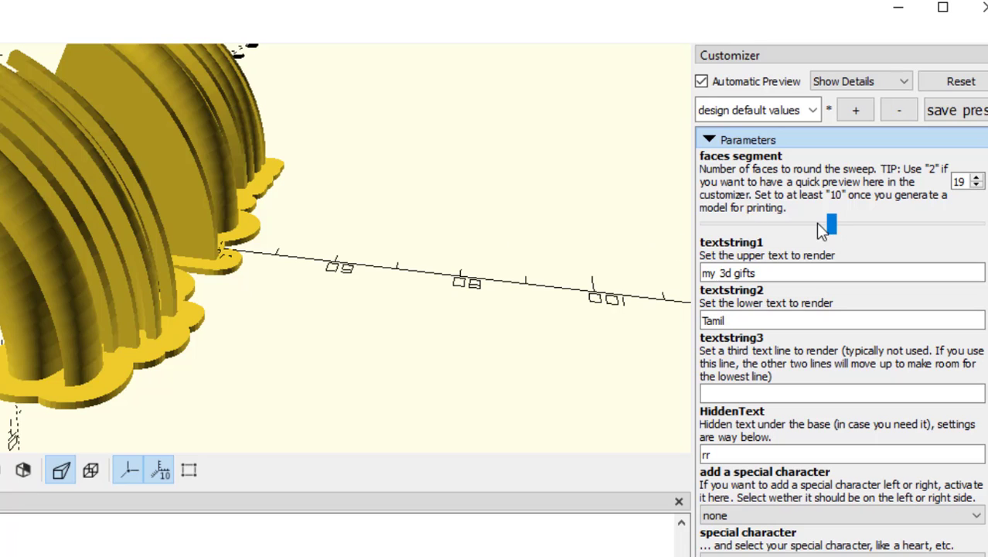
click(704, 224)
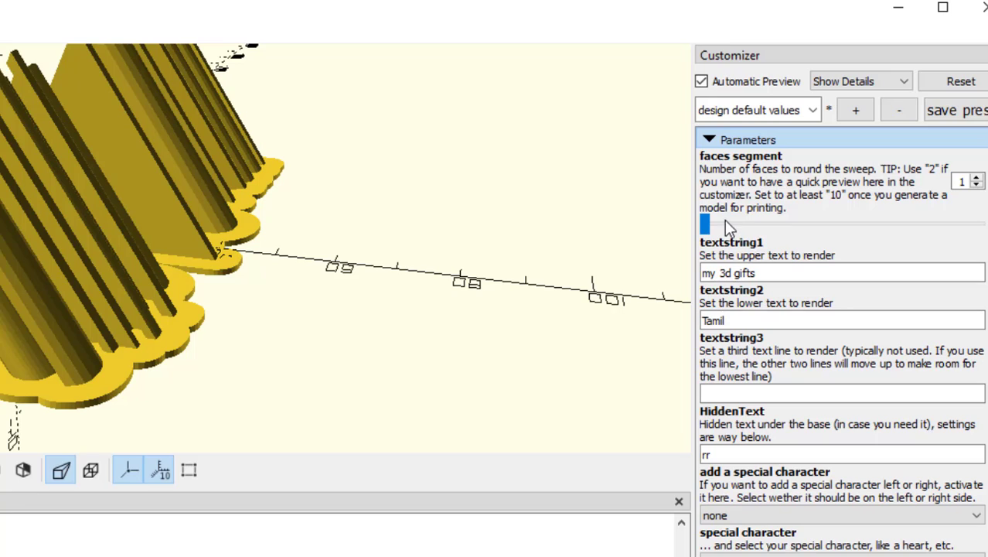
- Set the faces segment value of the sweep to 3
drag(707, 222, 715, 222)
drag(208, 318, 342, 223)
key(Right)
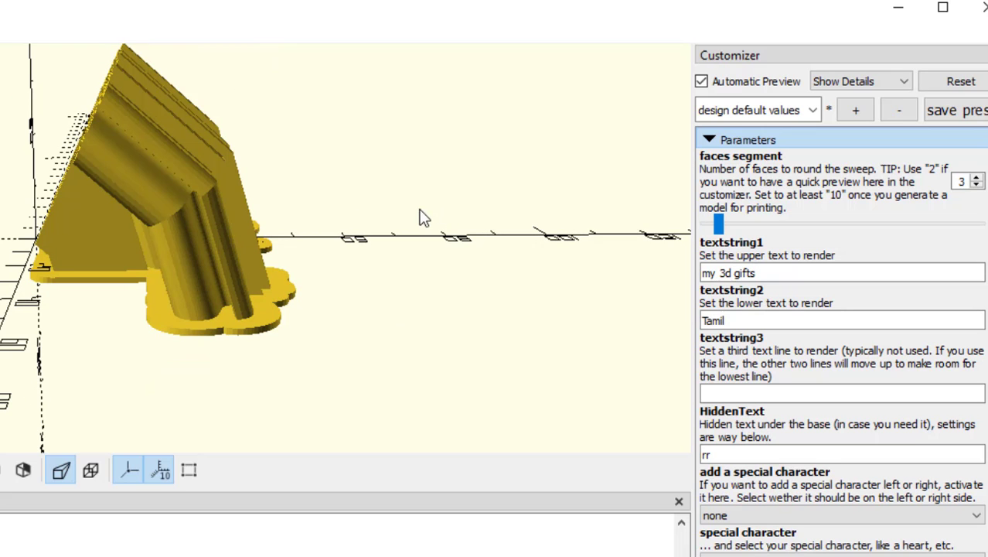
drag(422, 216, 660, 251)
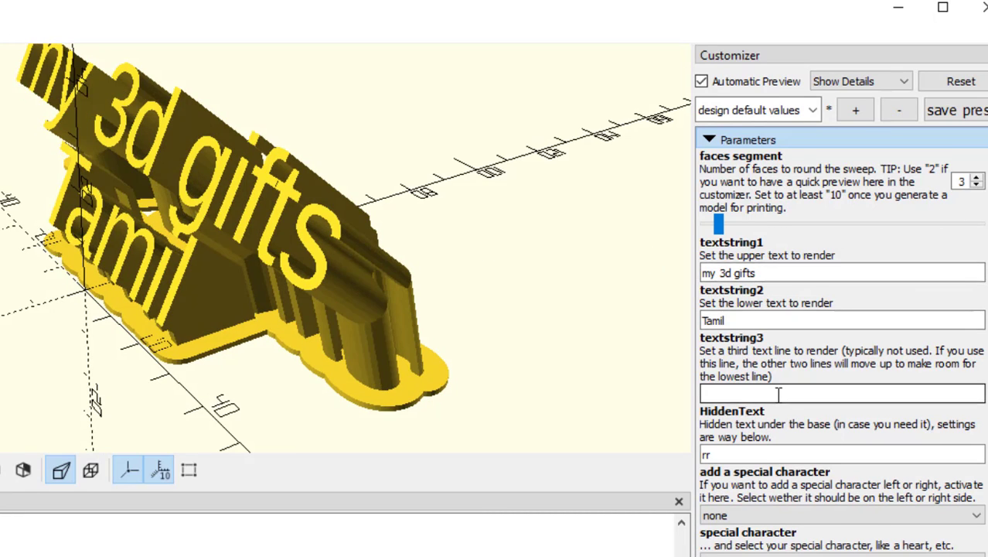
- Add a special character on the right side of the text, keeping the Heart symbol
scroll(776, 393, down, 2)
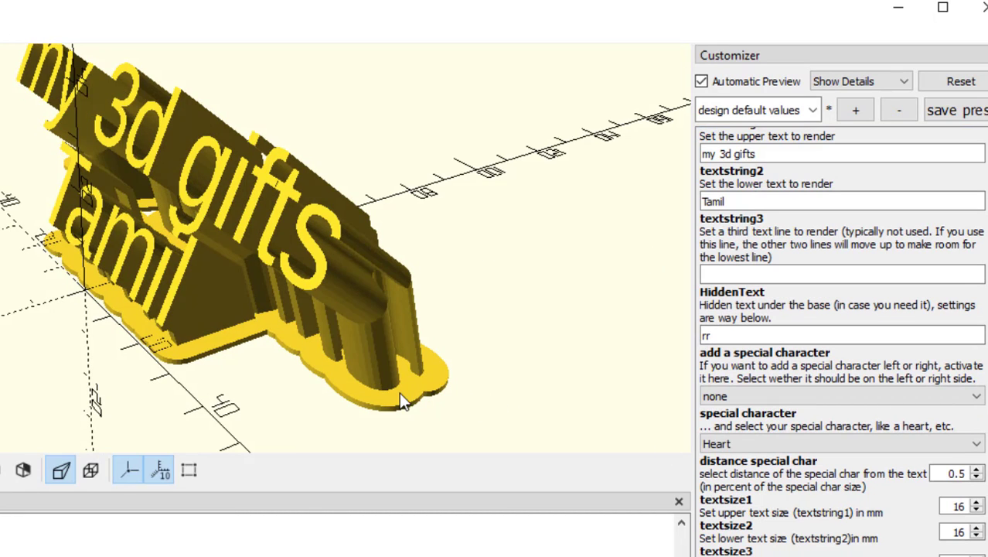
click(718, 398)
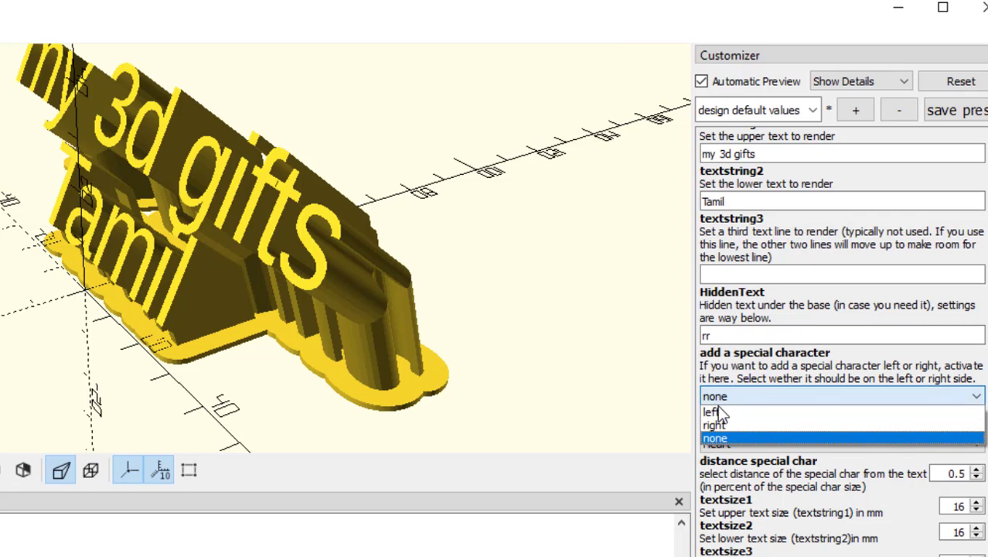
click(727, 426)
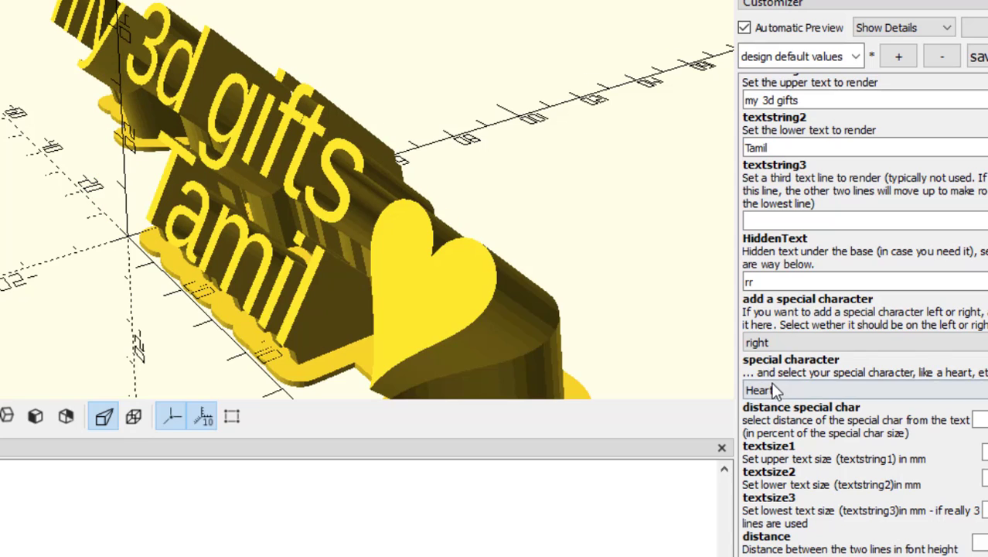
click(776, 390)
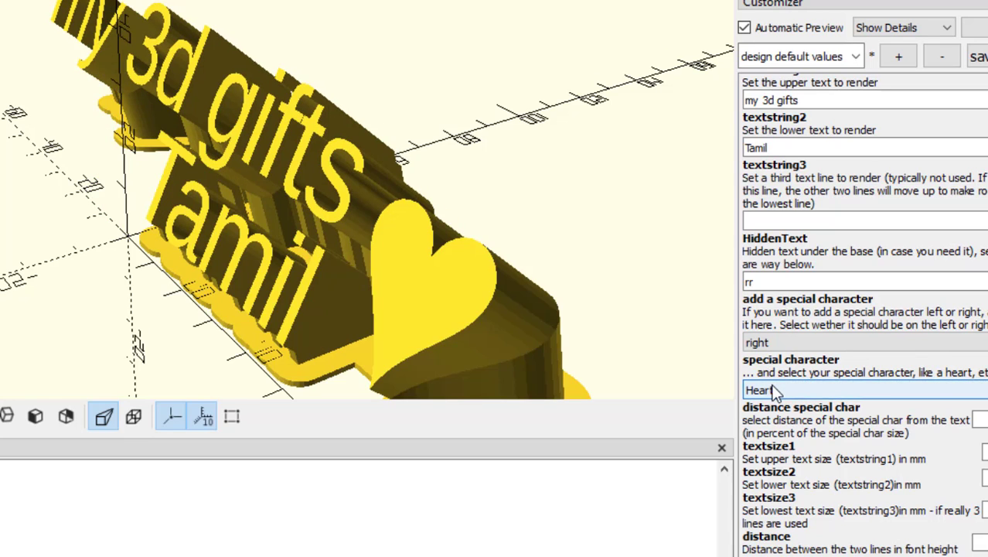
scroll(519, 295, down, 4)
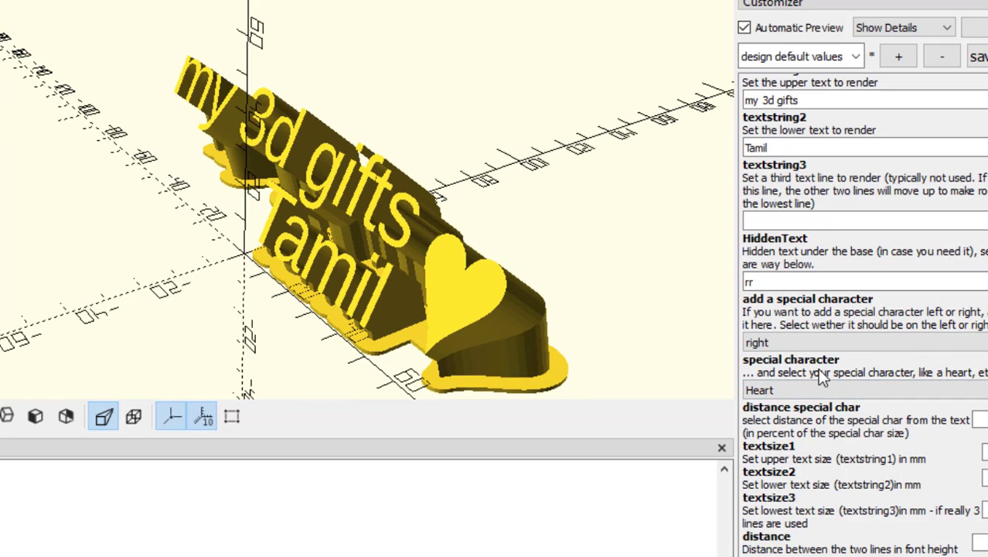
- Change the special character beside the text to Cross
click(808, 390)
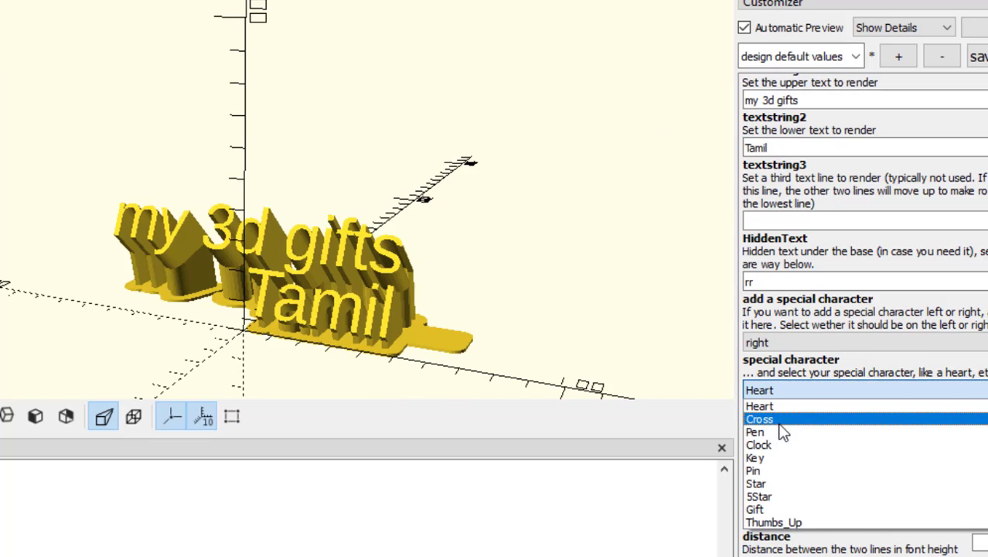
click(776, 420)
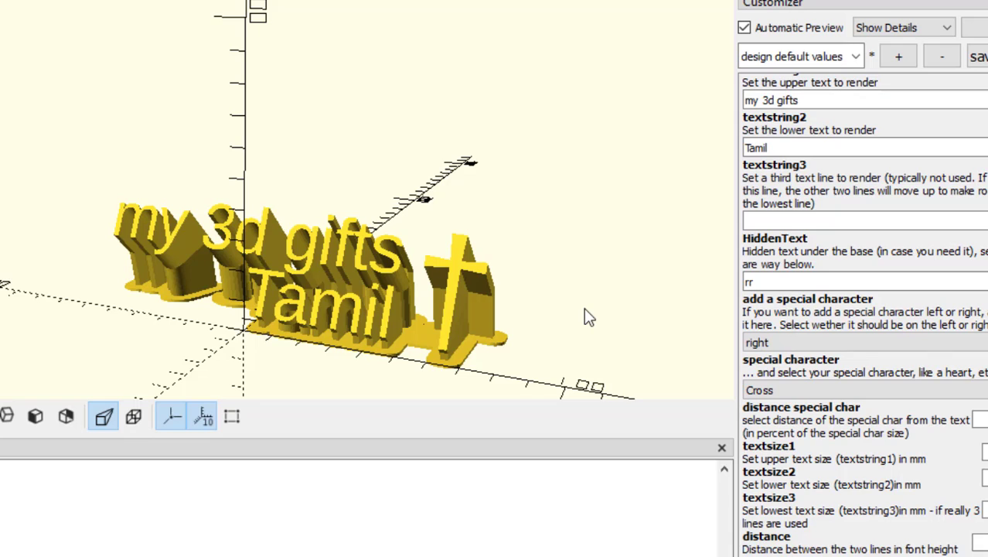
drag(549, 338, 654, 355)
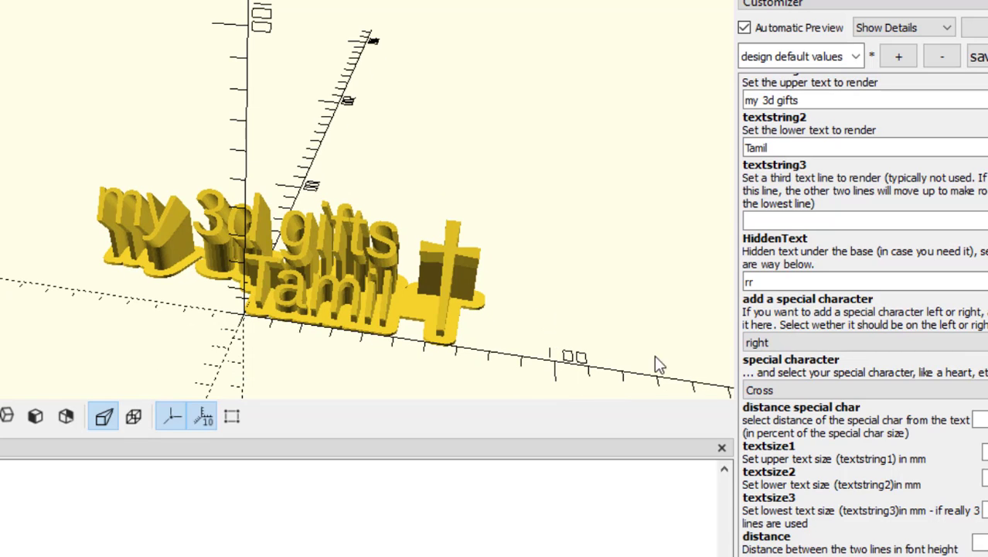
- Try the Heart symbol as the special character, and restore Cross on the right side of the text
click(785, 393)
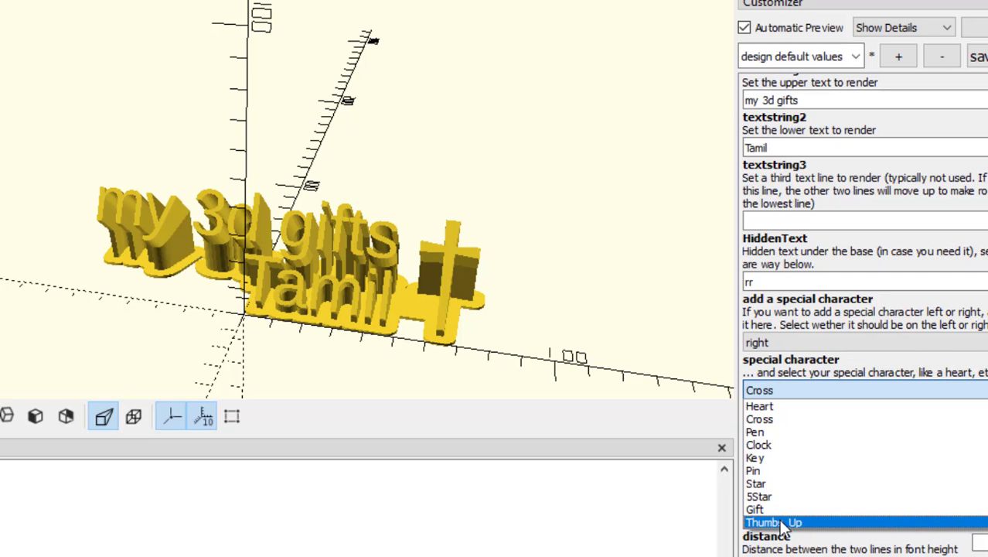
click(762, 406)
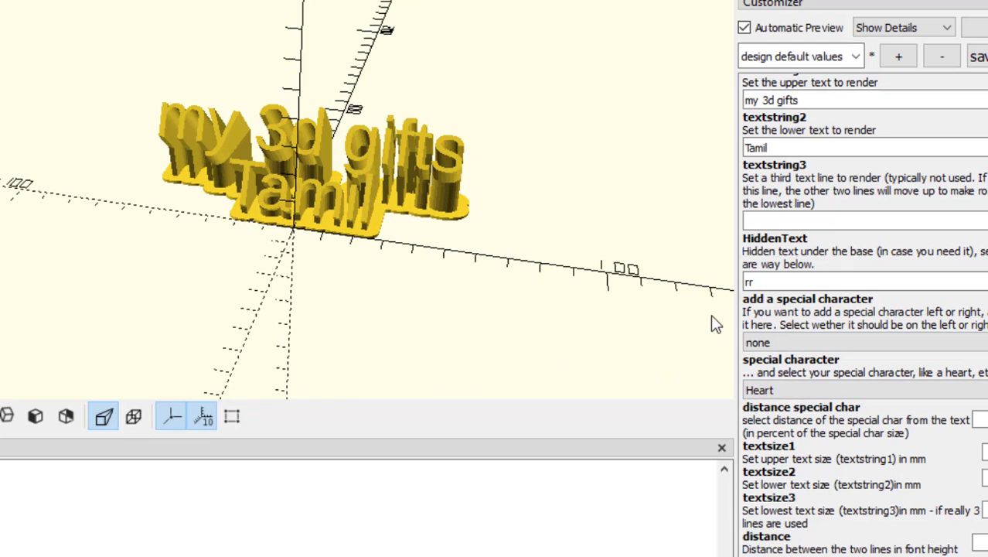
click(781, 343)
click(786, 373)
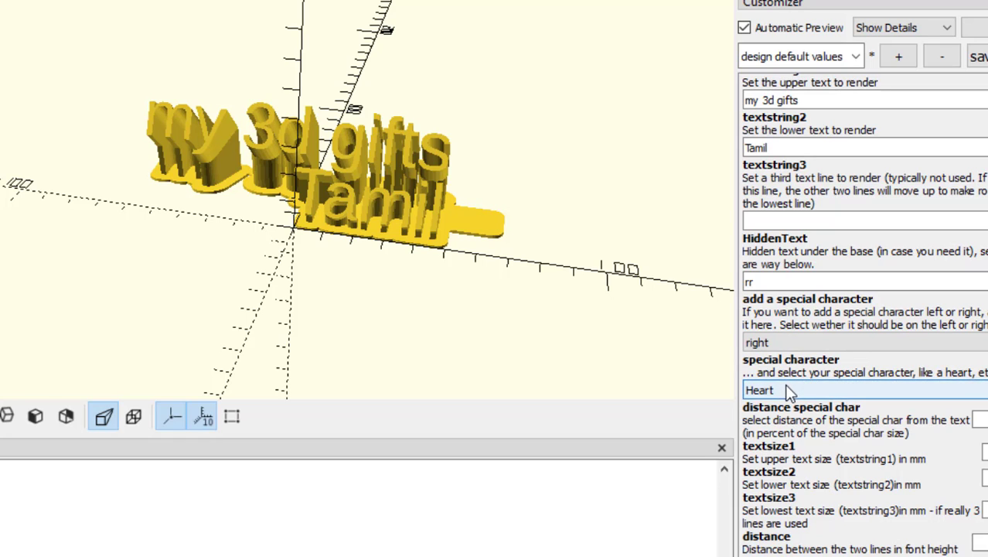
click(782, 390)
click(774, 418)
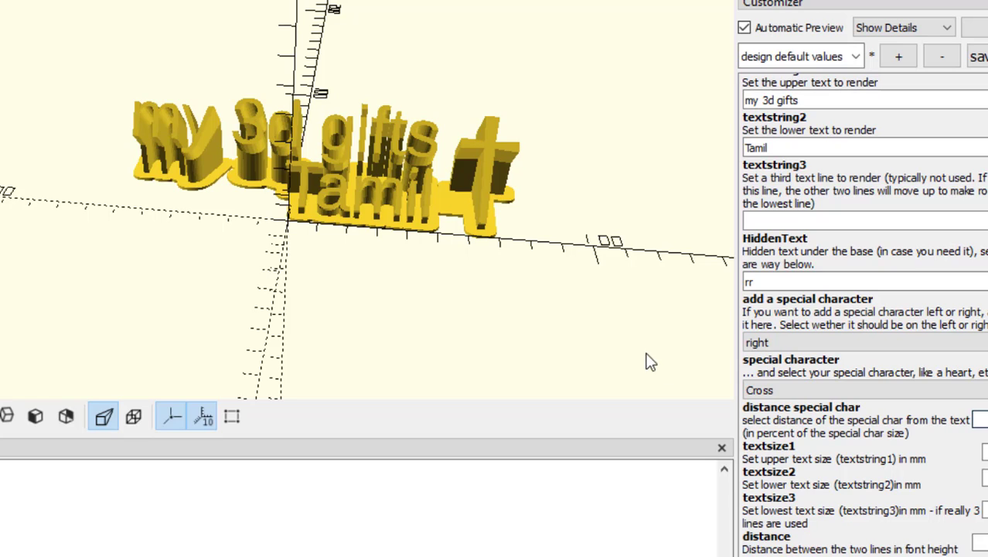
- Increase the distance between the special character and the text
key(Return)
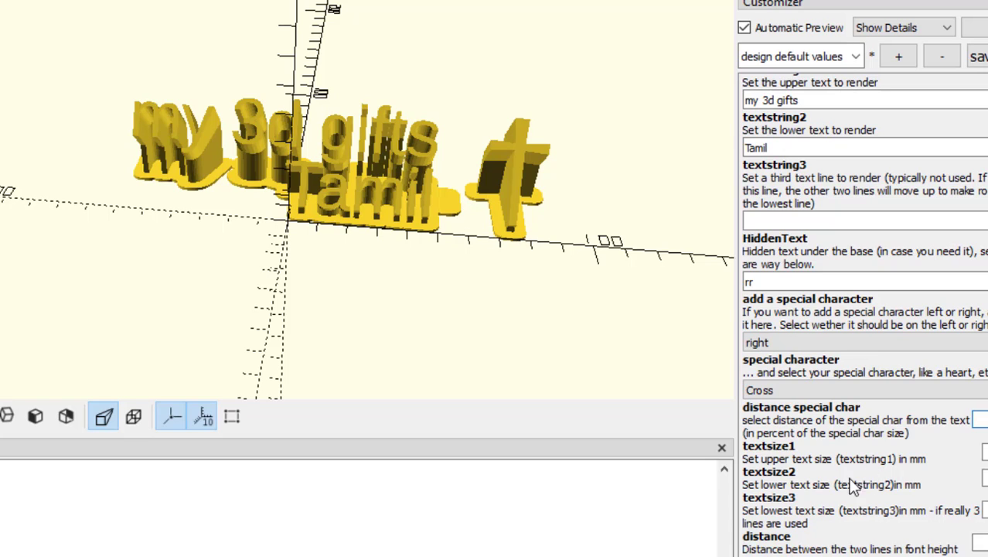
scroll(838, 486, down, 10)
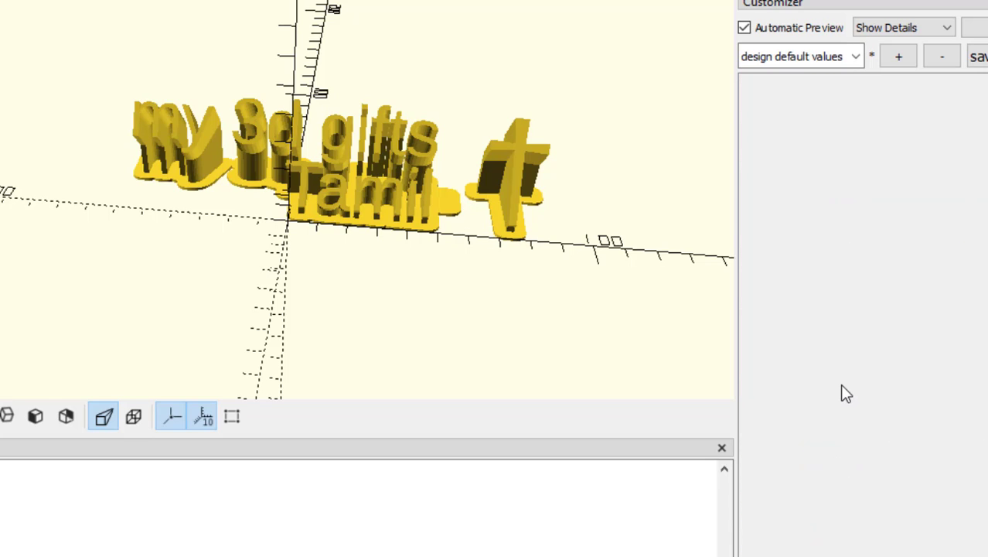
scroll(843, 391, down, 2)
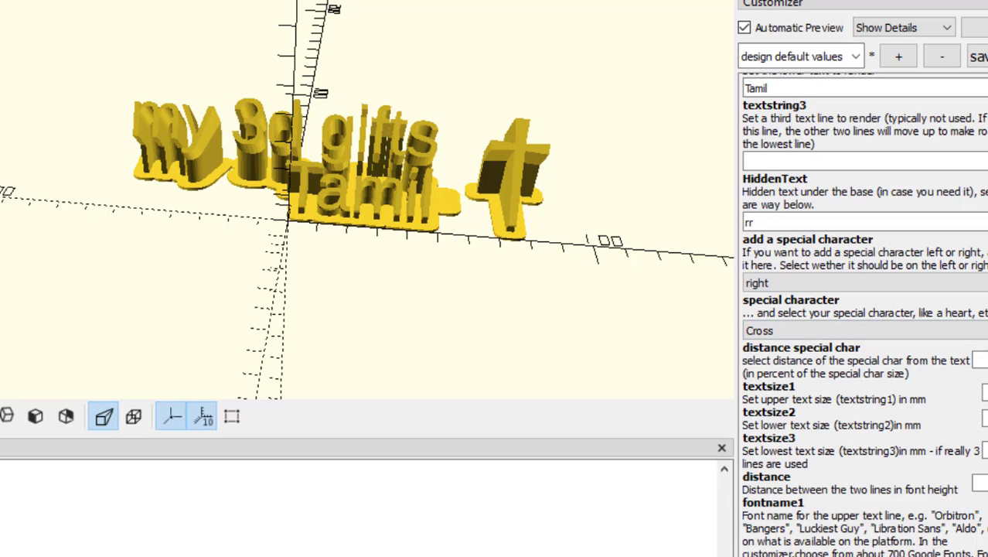
scroll(864, 315, down, 5)
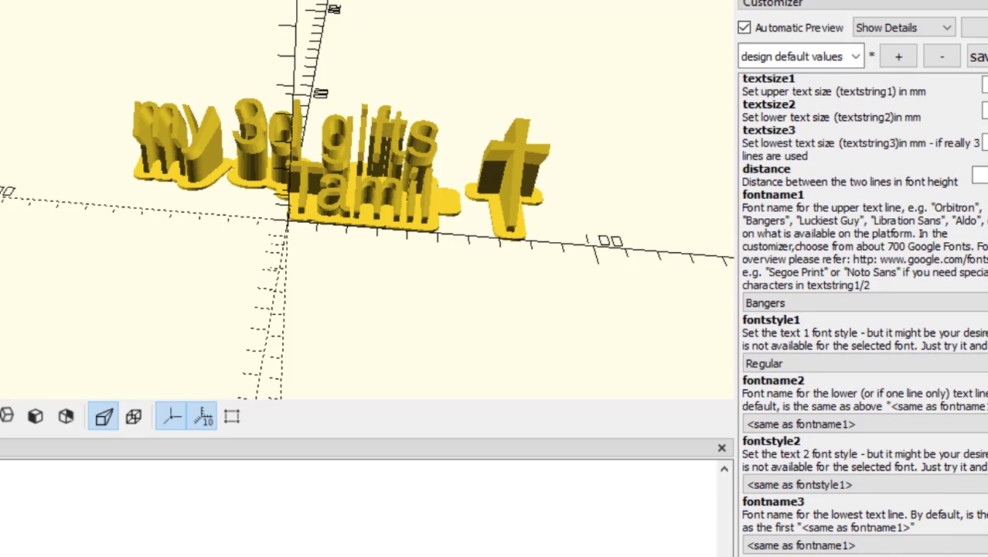
- Try the Rectangle and Chamfered_rectangle base types under the text and cross, and restore the Round base
scroll(864, 315, down, 7)
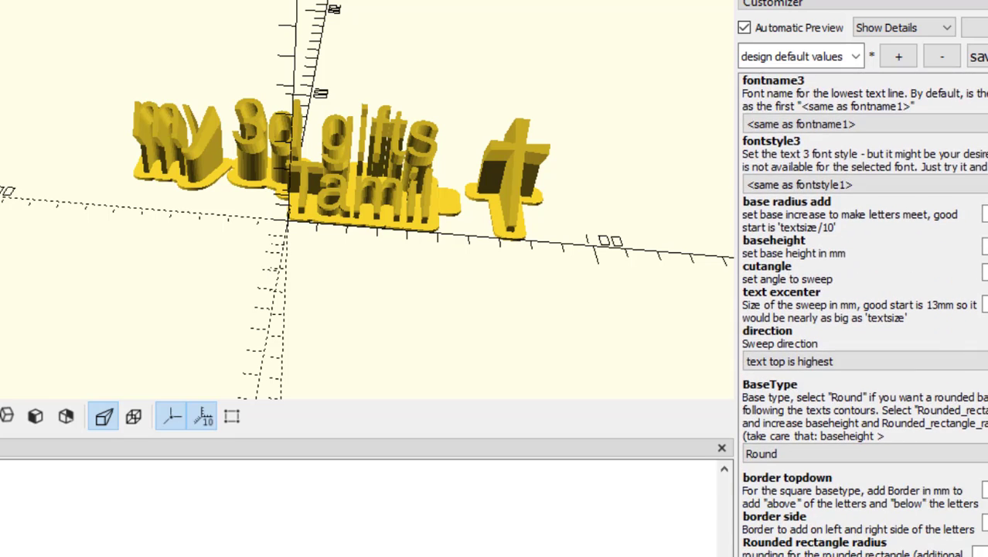
scroll(866, 325, down, 1)
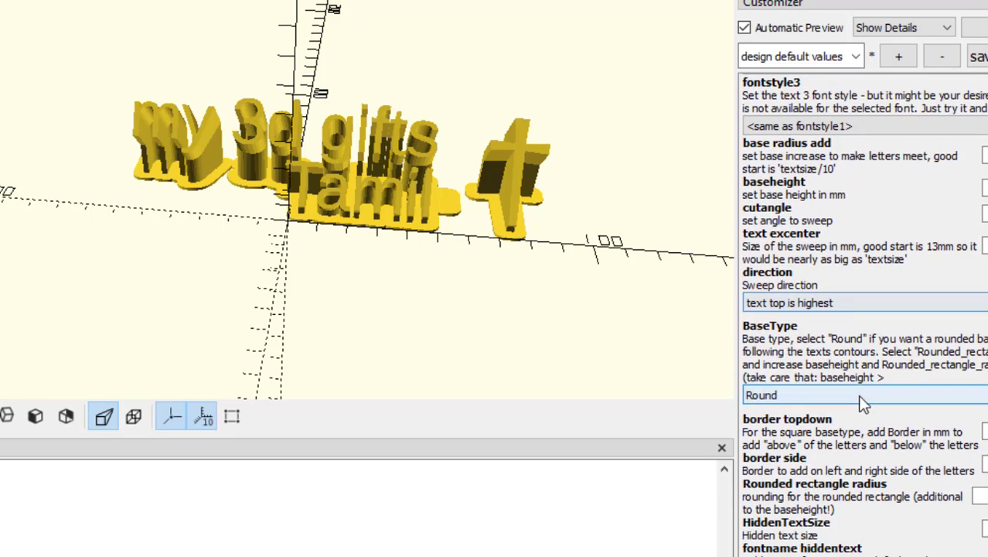
click(863, 403)
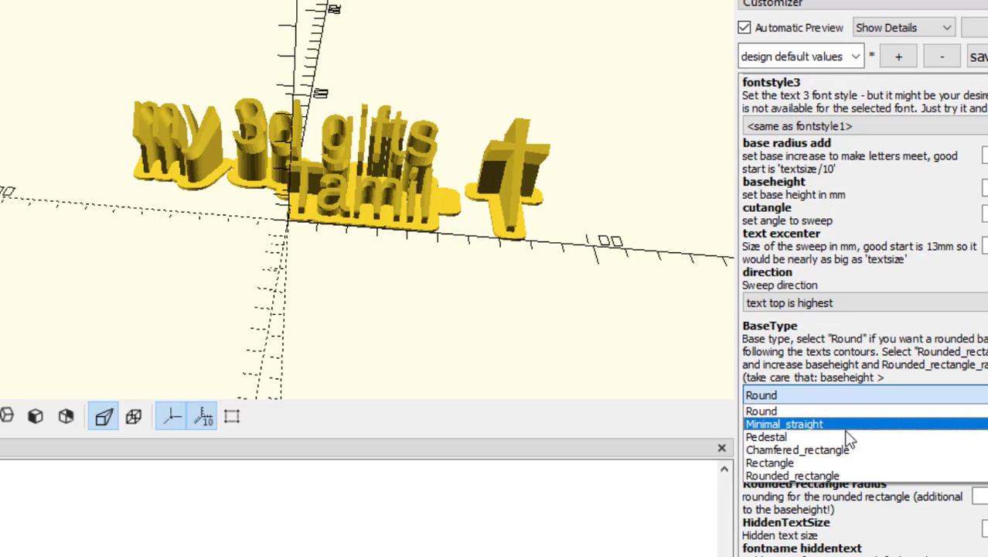
click(843, 464)
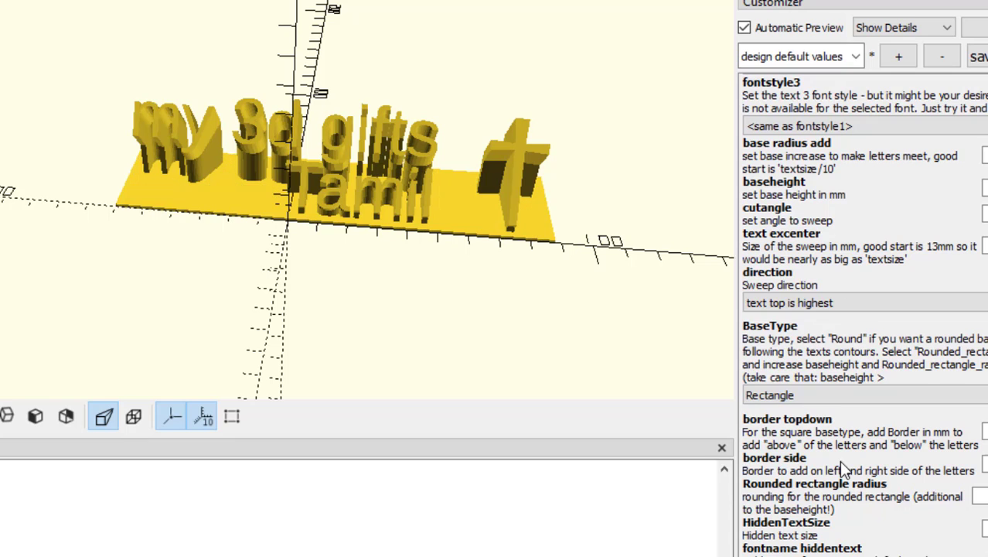
scroll(776, 394, down, 1)
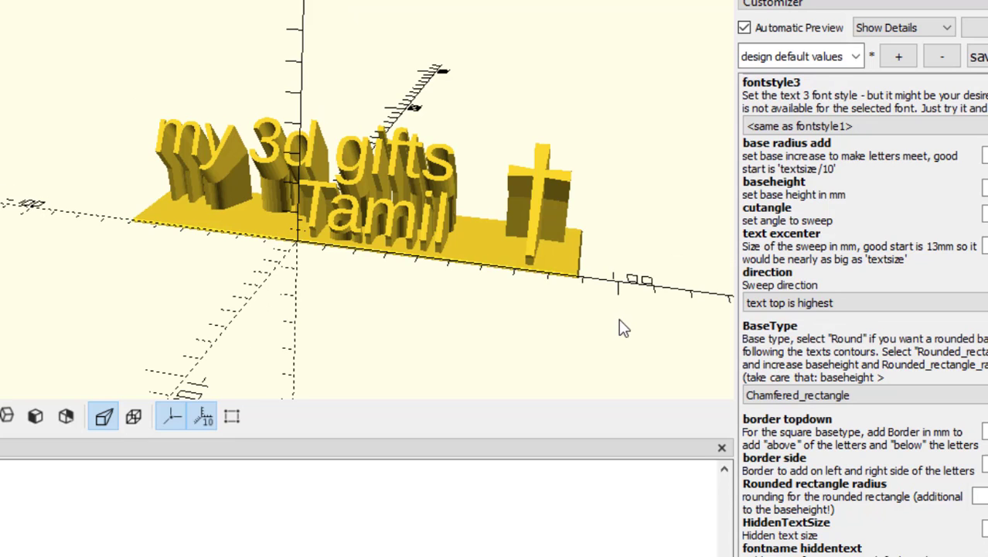
drag(620, 318, 613, 354)
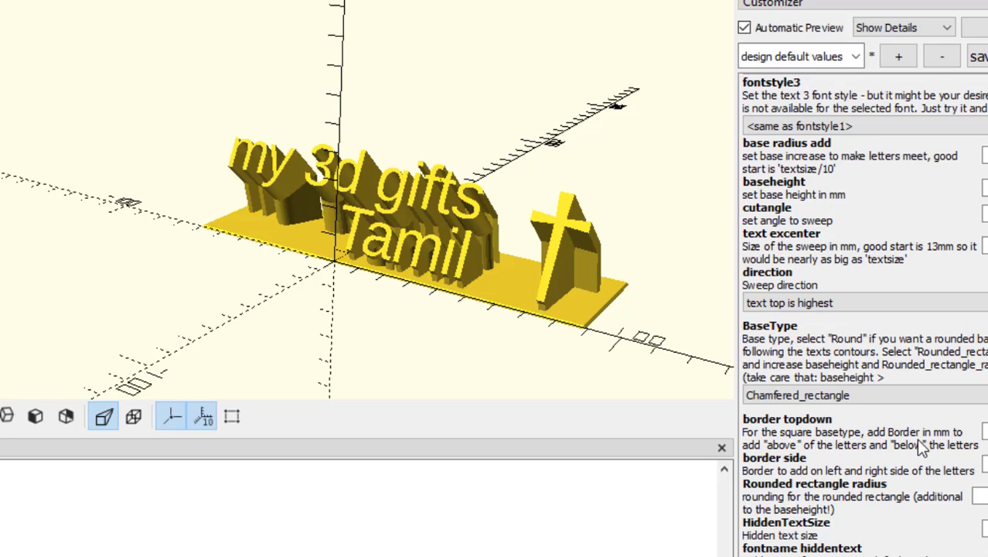
scroll(839, 501, down, 4)
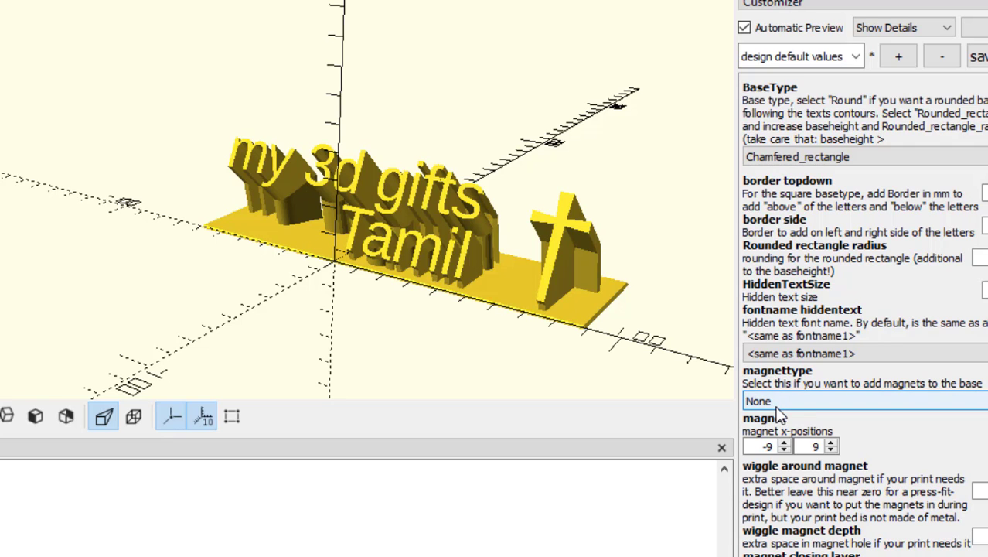
scroll(857, 419, down, 5)
scroll(840, 410, up, 10)
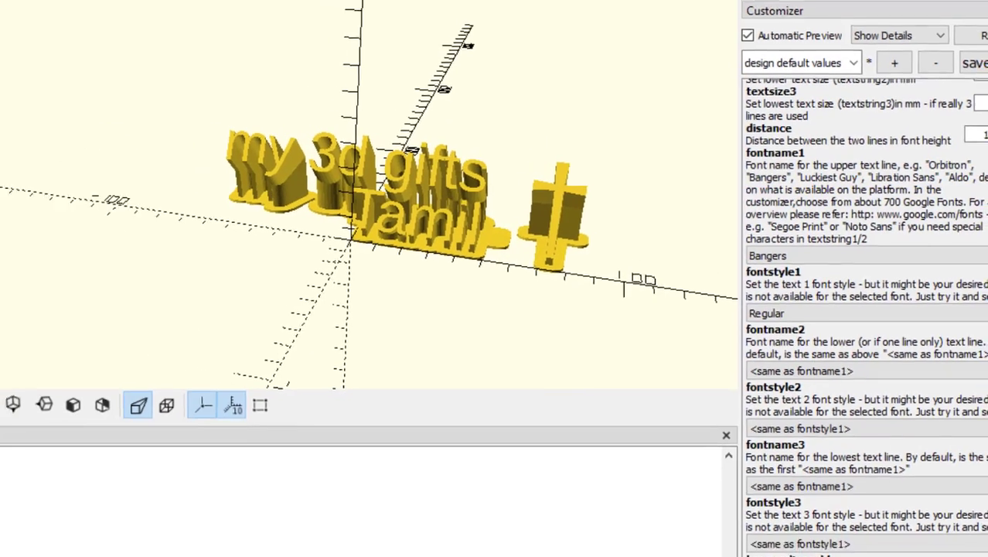
- Open the list of export formats for the customized text model
click(12, 36)
mouse_move(141, 195)
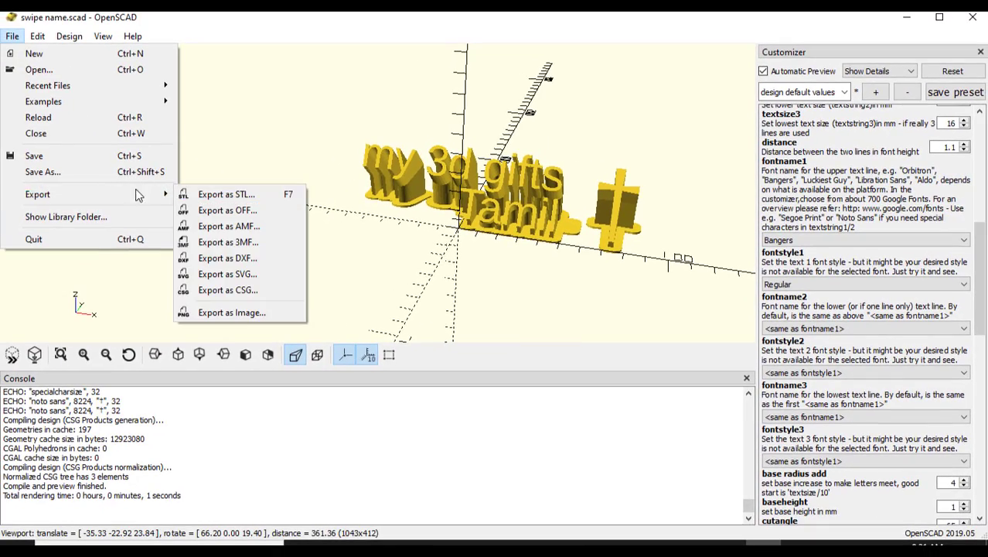